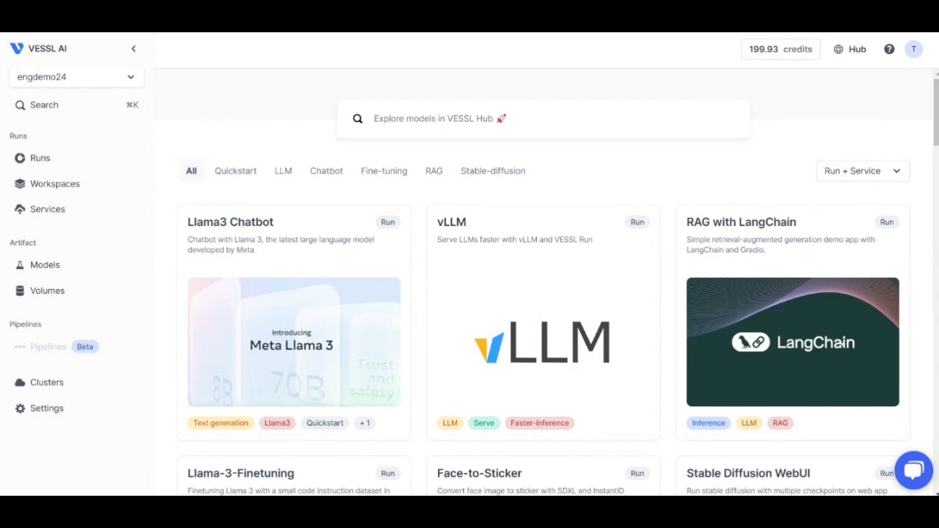
# Open the Face-to-Sticker template from the model hub and review its YAML definition and overview
pyautogui.scroll(-4, 547, 294)
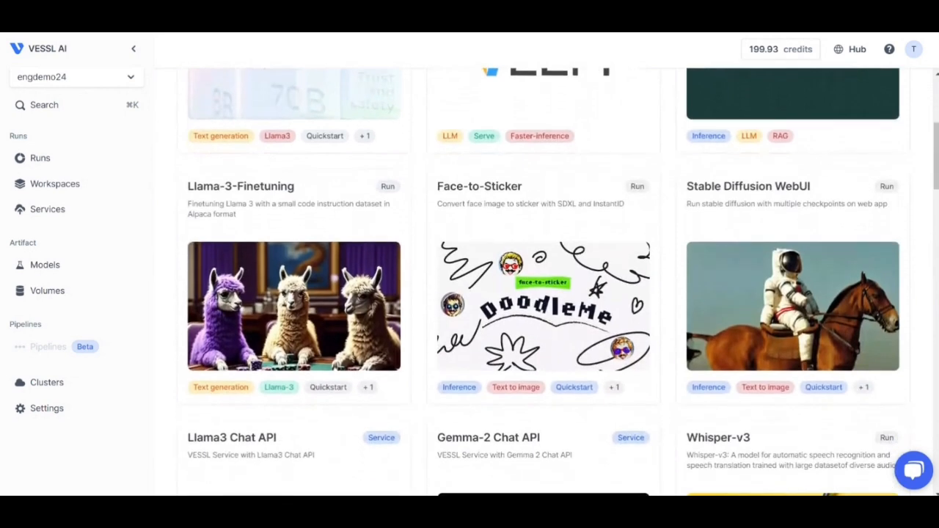
pyautogui.click(482, 194)
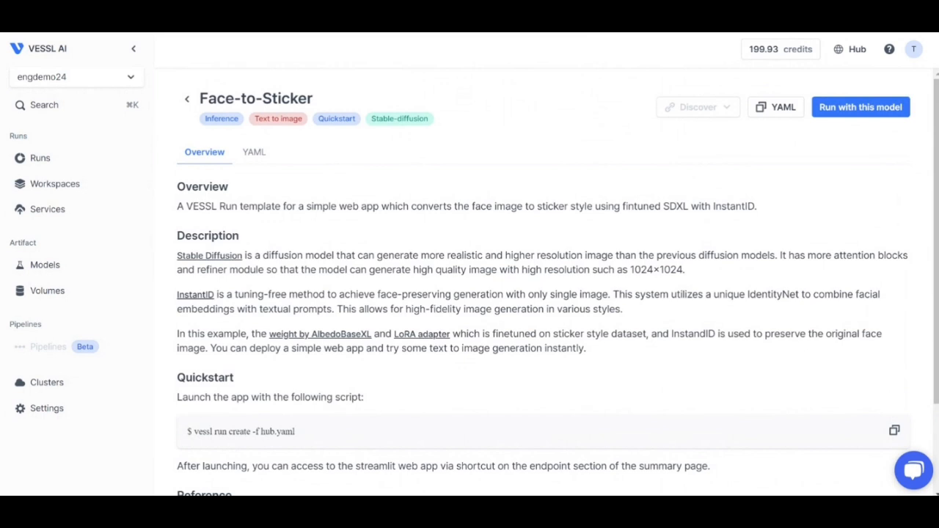
pyautogui.click(251, 154)
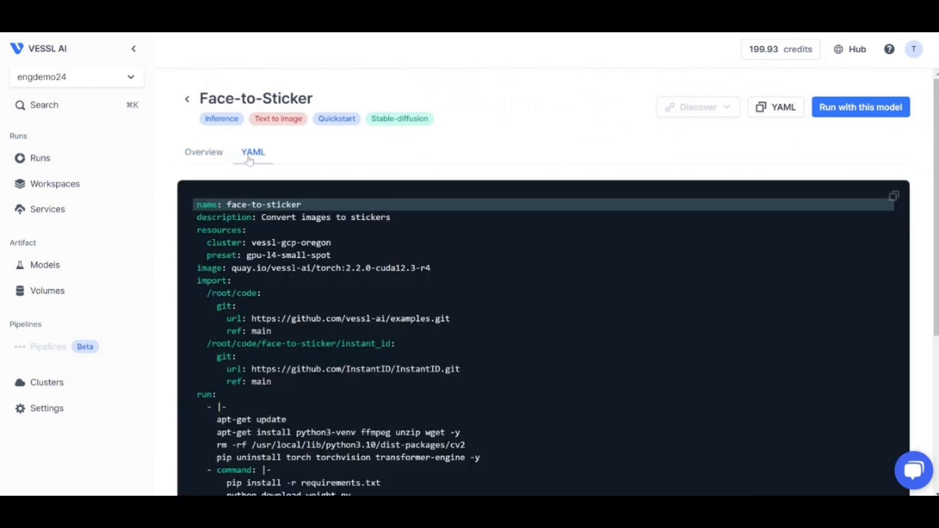
pyautogui.click(212, 155)
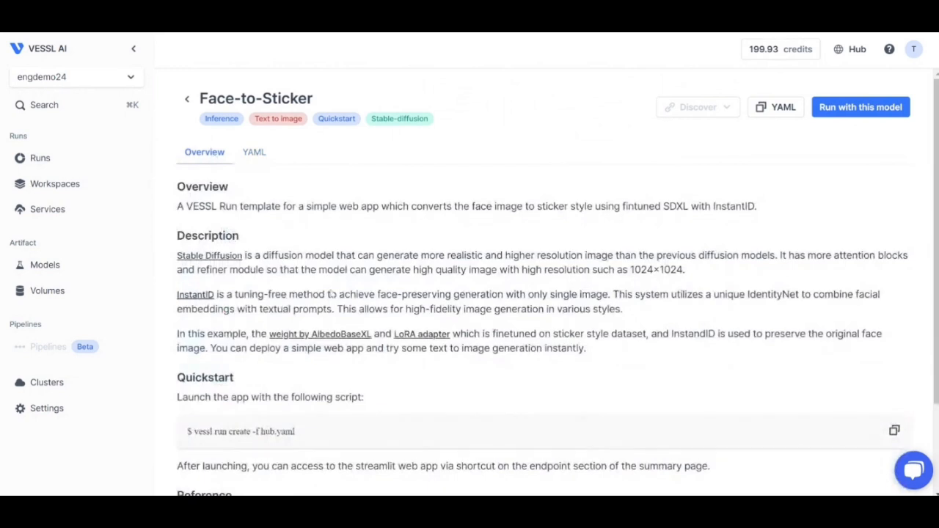
pyautogui.scroll(-1, 317, 350)
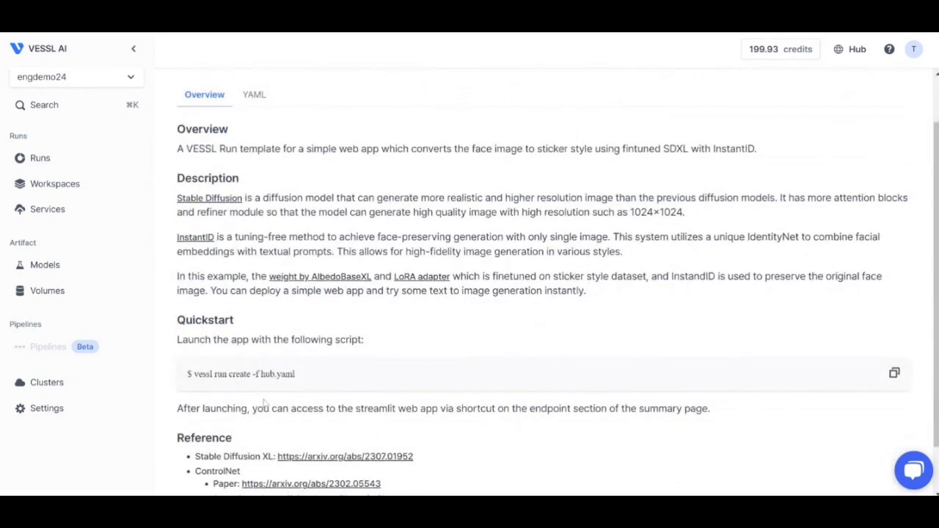
pyautogui.scroll(1, 719, 160)
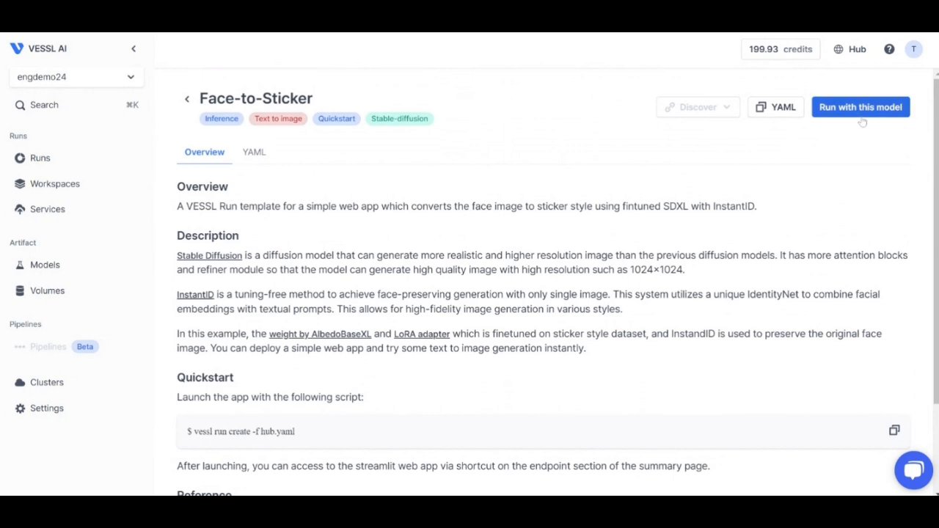
# Start a run from the Face-to-Sticker template in a new project named test
pyautogui.click(856, 118)
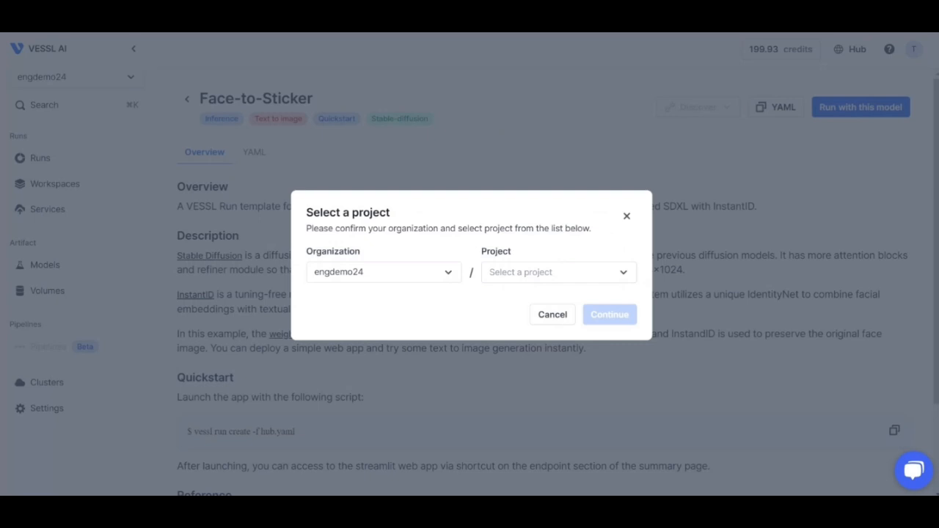
pyautogui.click(532, 273)
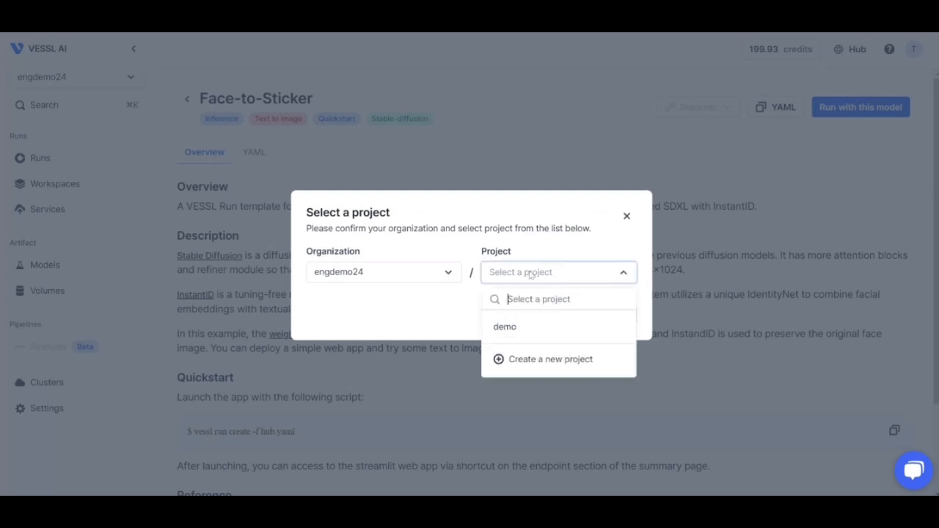
pyautogui.click(502, 360)
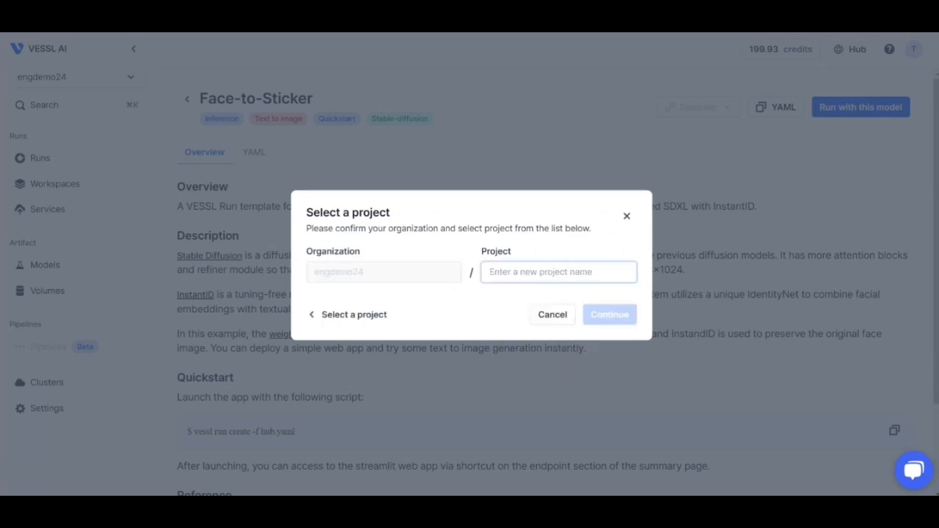
pyautogui.write('test')
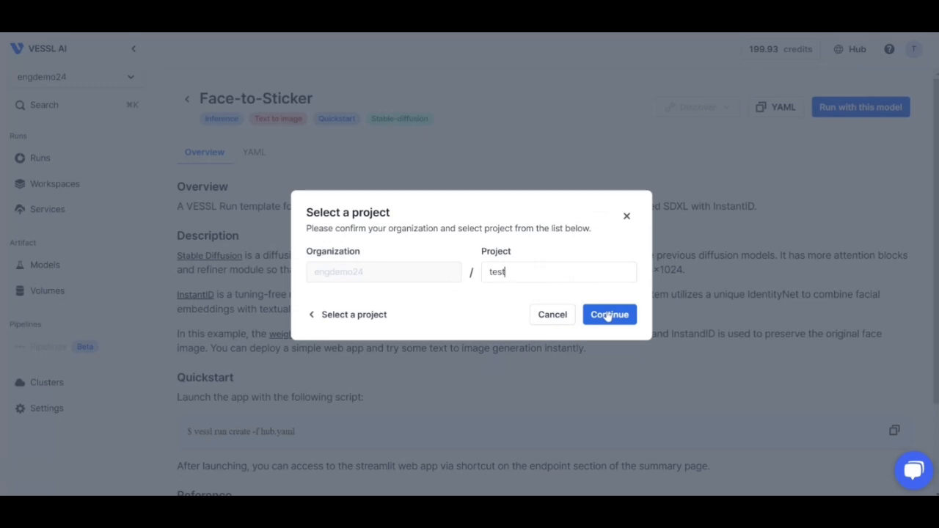
pyautogui.click(607, 315)
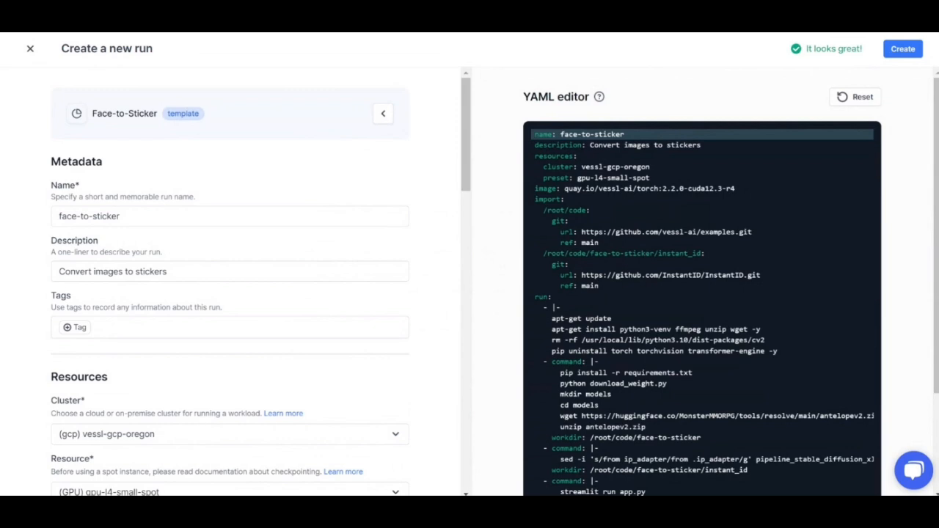
# Review the prefilled metadata, resources, volumes, commands and port of the run, and create it with the template's settings
pyautogui.click(230, 272)
pyautogui.click(230, 215)
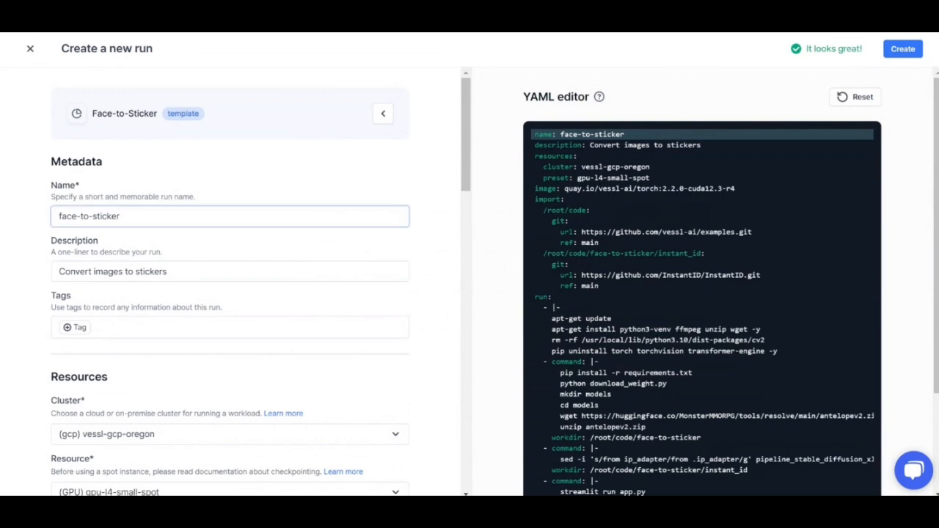
pyautogui.scroll(-5, 229, 279)
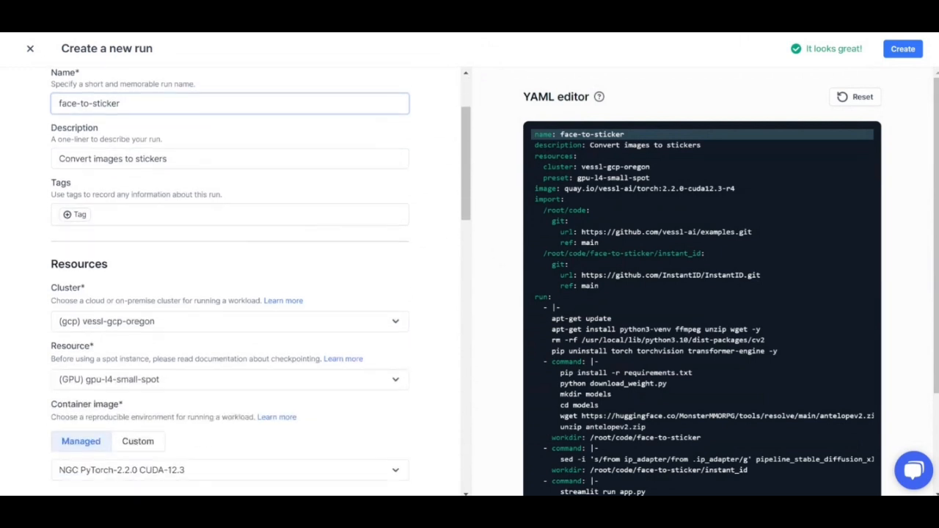
pyautogui.scroll(-4, 229, 279)
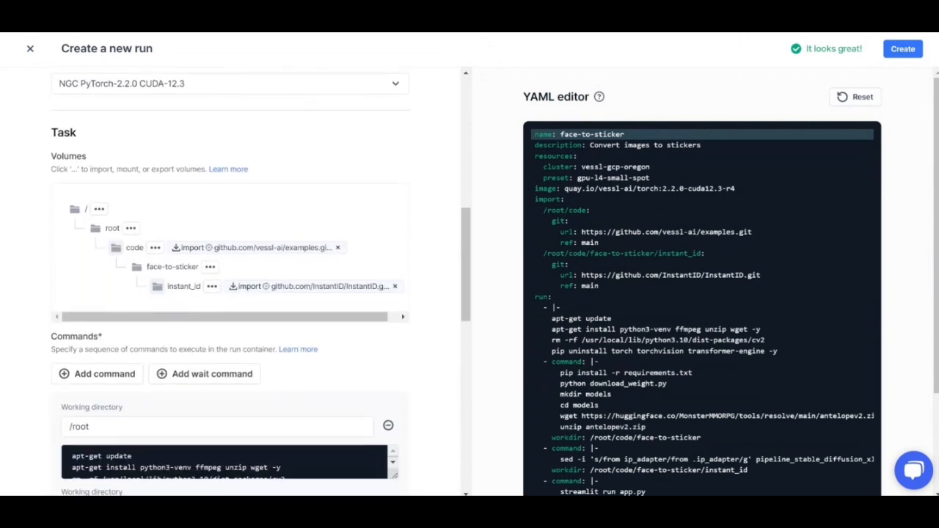
pyautogui.scroll(-5, 230, 278)
pyautogui.scroll(-5, 230, 278)
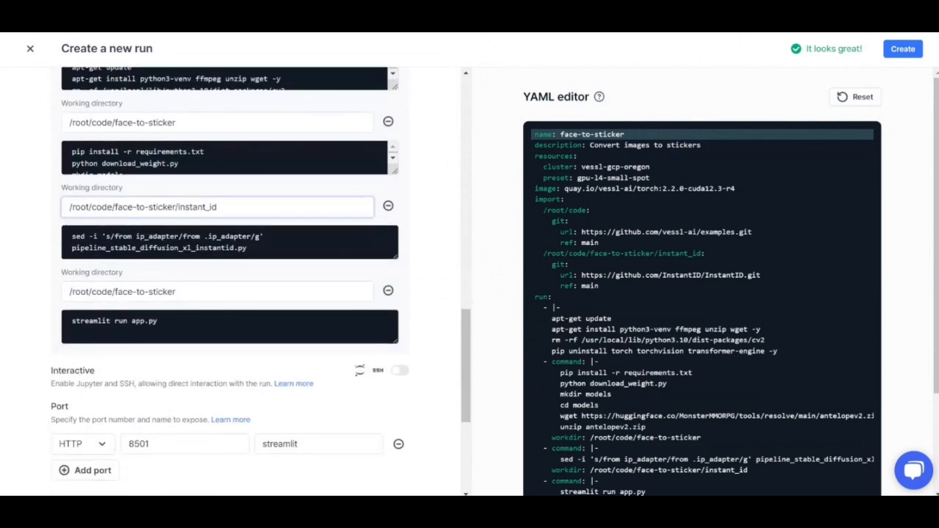
pyautogui.scroll(15, 229, 278)
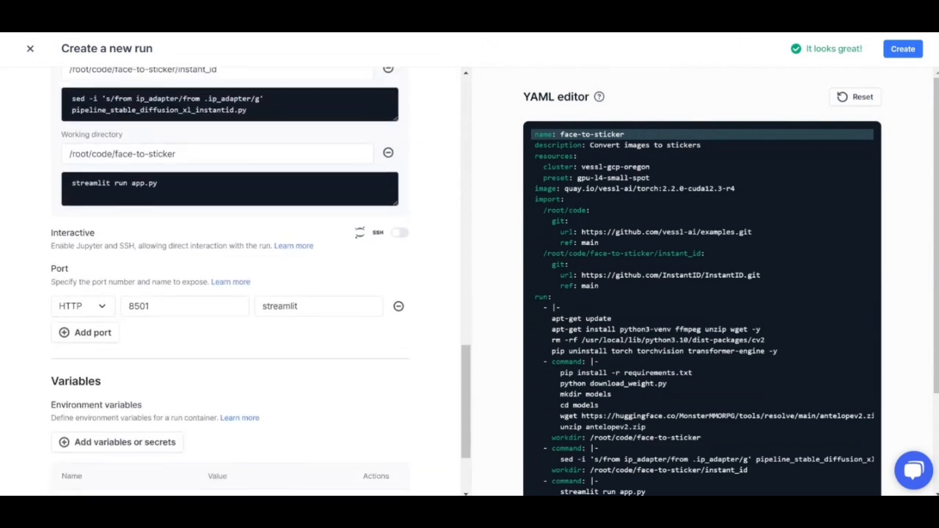
pyautogui.click(220, 215)
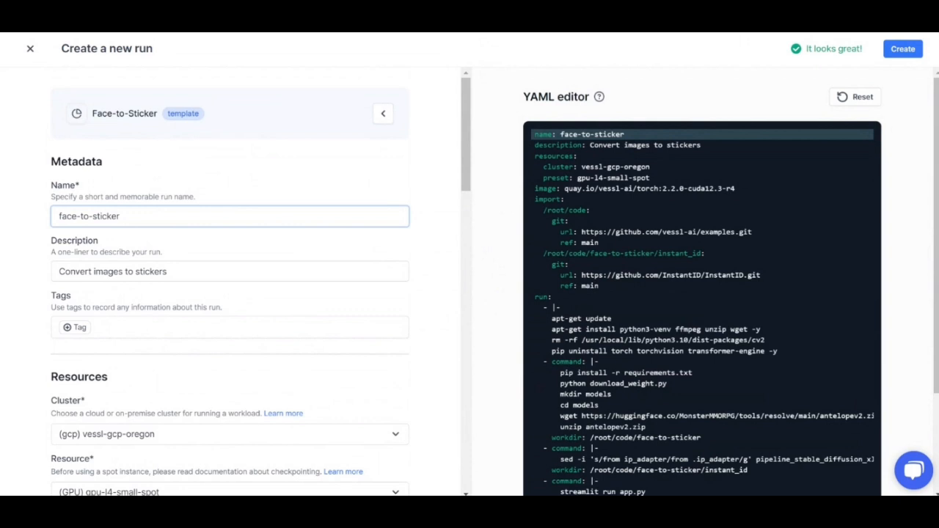
pyautogui.click(434, 193)
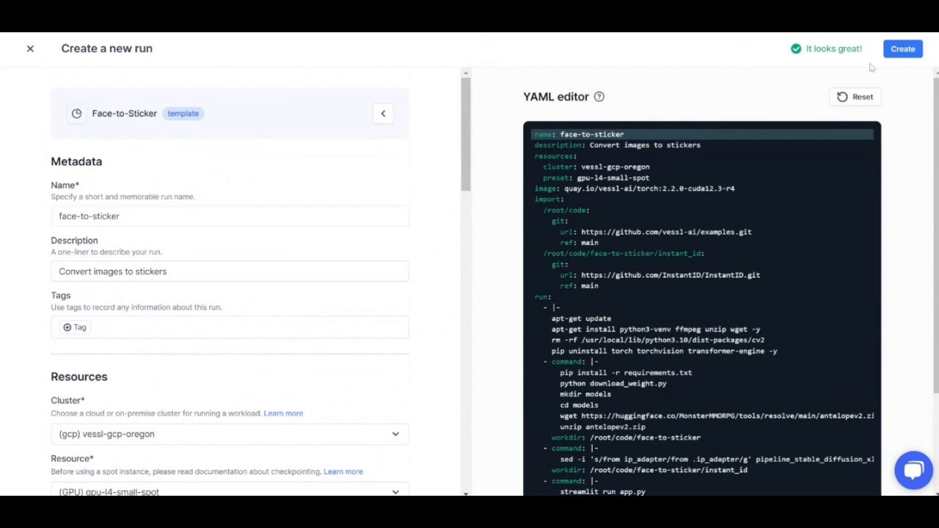
pyautogui.click(902, 49)
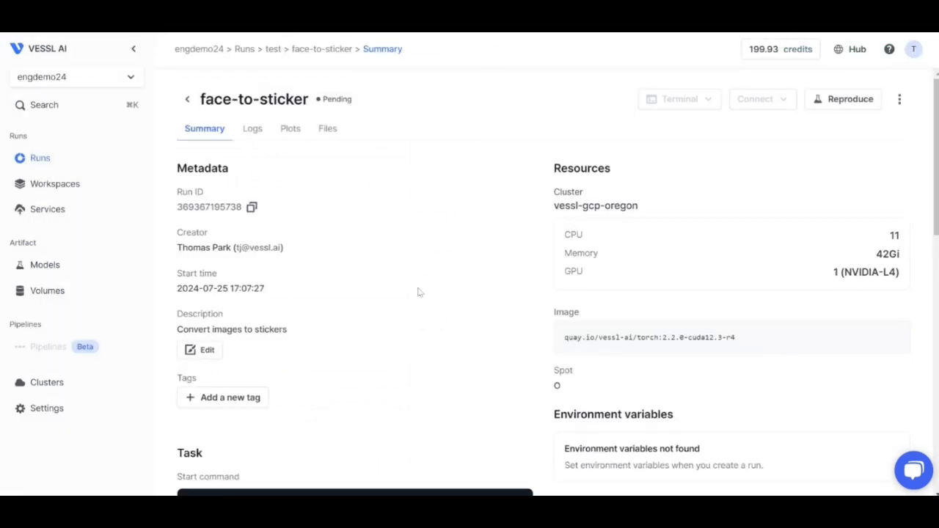
# Examine the new run's summary, logs, plots and files, and return to its summary
pyautogui.scroll(-3, 387, 295)
pyautogui.scroll(3, 387, 294)
pyautogui.click(252, 130)
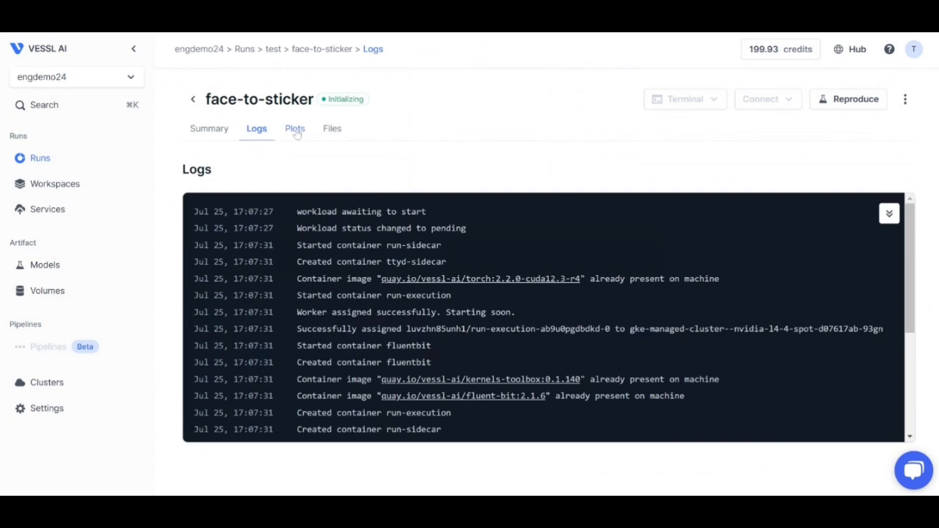
pyautogui.click(295, 129)
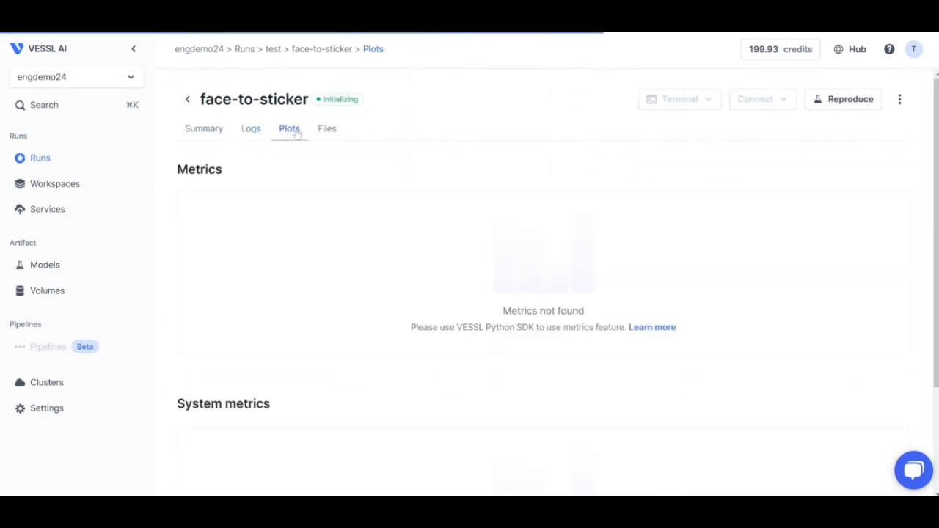
pyautogui.scroll(-2, 314, 227)
pyautogui.scroll(2, 313, 235)
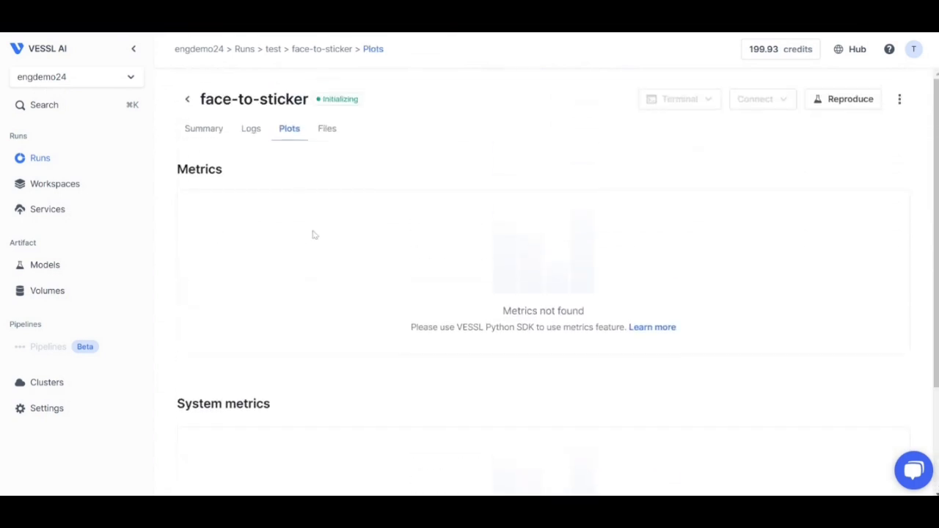
pyautogui.click(330, 135)
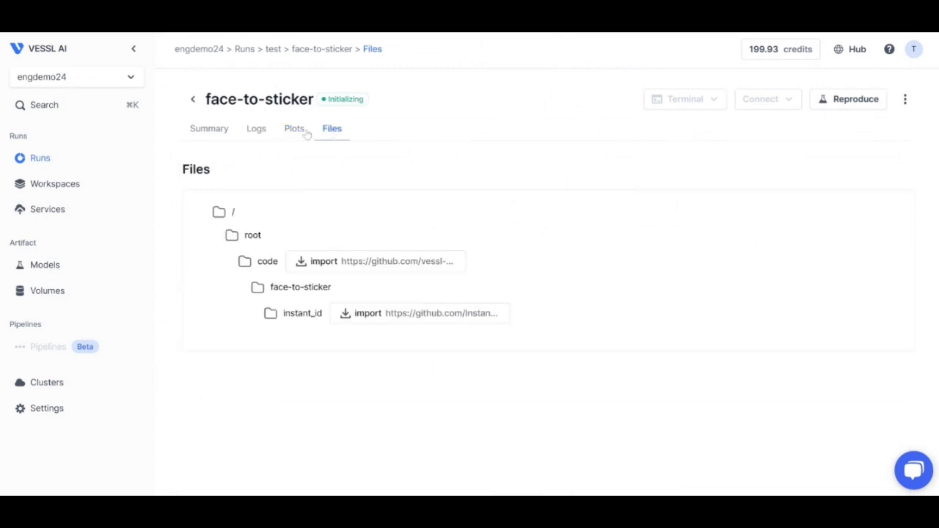
pyautogui.click(294, 130)
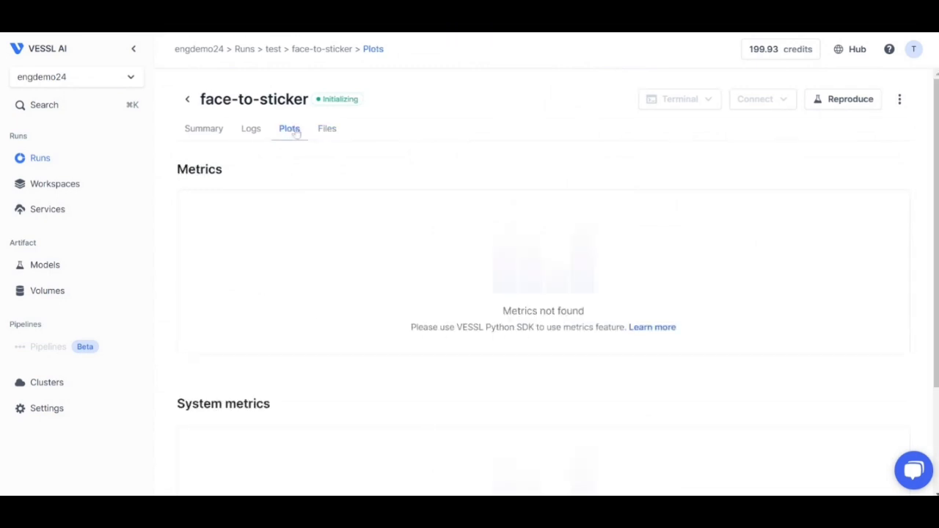
pyautogui.scroll(-1, 307, 239)
pyautogui.scroll(1, 307, 239)
pyautogui.click(206, 133)
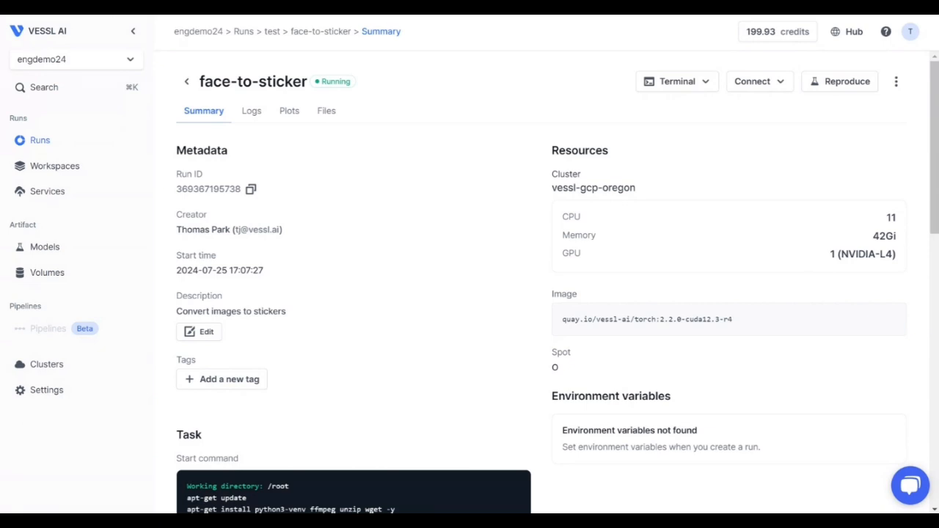
# Open the streamlit endpoint of the face-to-sticker run from its summary
pyautogui.click(756, 79)
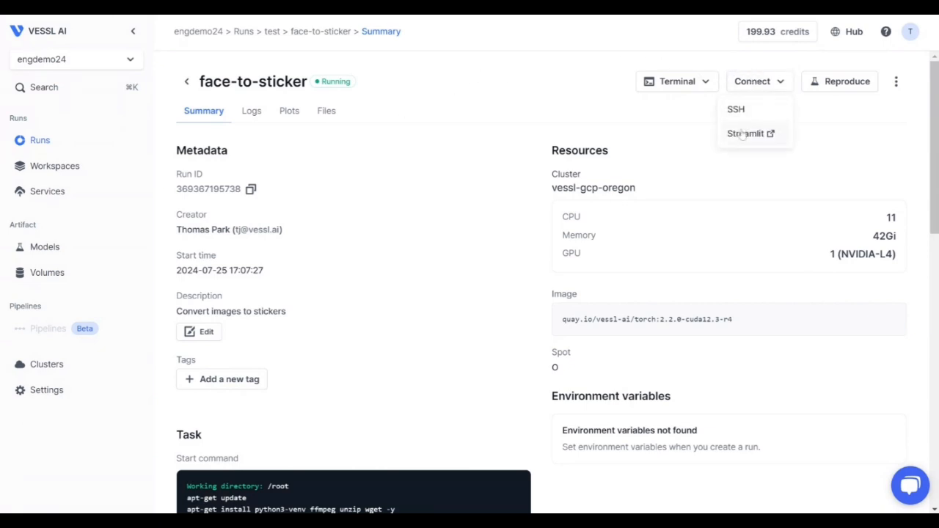
pyautogui.scroll(-5, 451, 241)
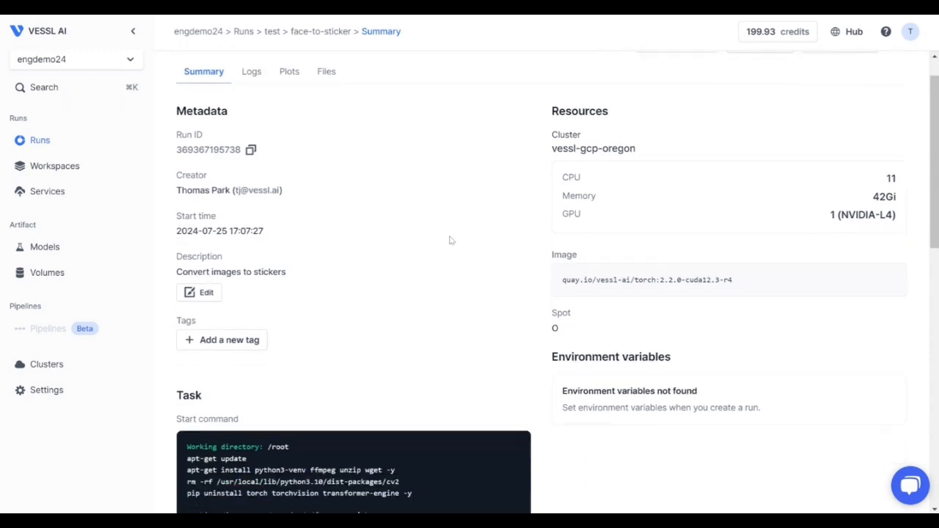
pyautogui.scroll(-3, 450, 241)
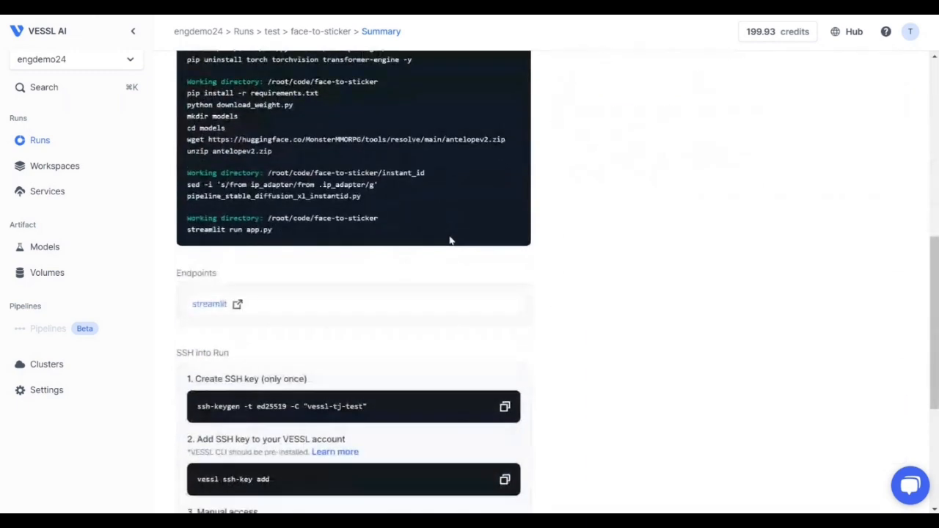
pyautogui.click(224, 305)
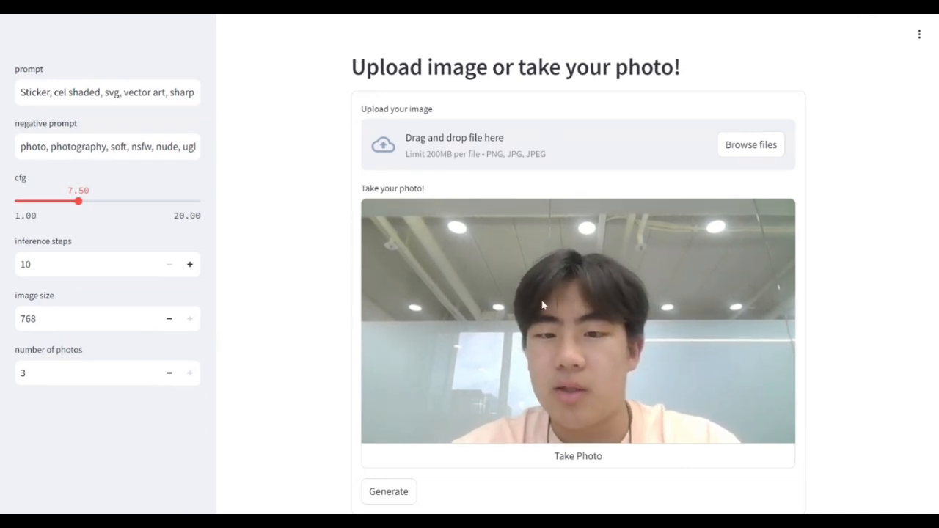
# Take a webcam photo in the Streamlit app, generate sticker images from it and view the results
pyautogui.scroll(-1, 543, 337)
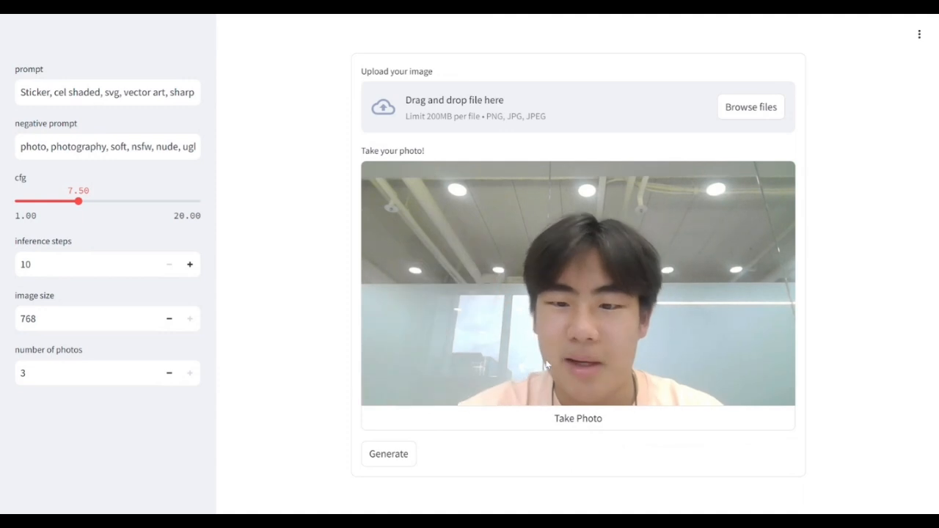
pyautogui.click(570, 420)
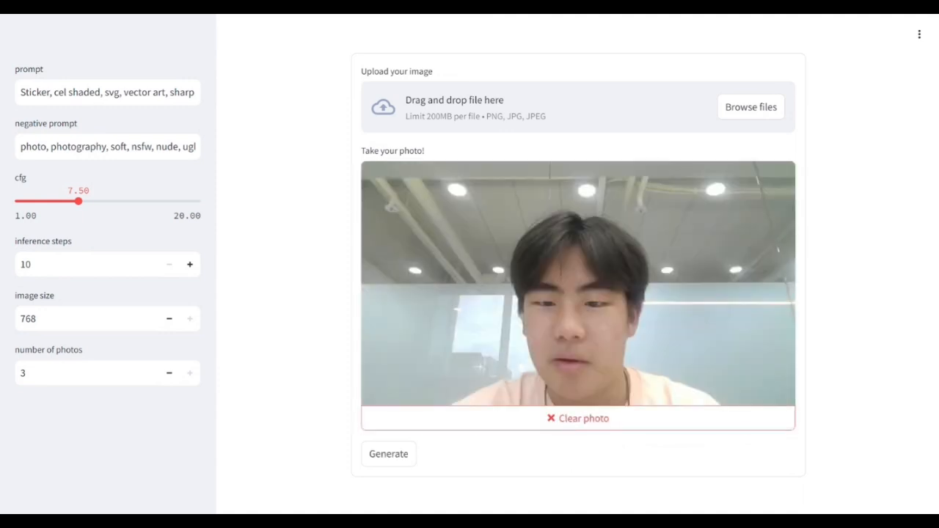
pyautogui.click(388, 453)
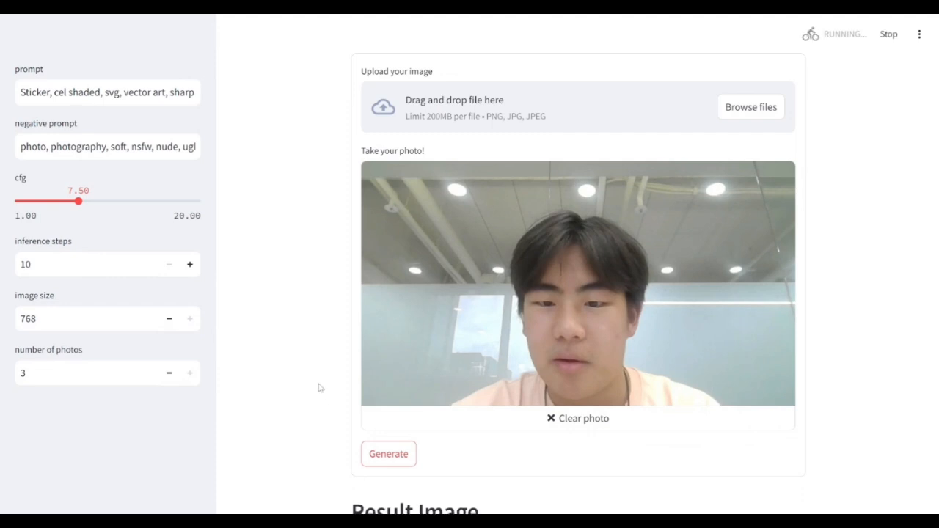
pyautogui.scroll(-2, 318, 386)
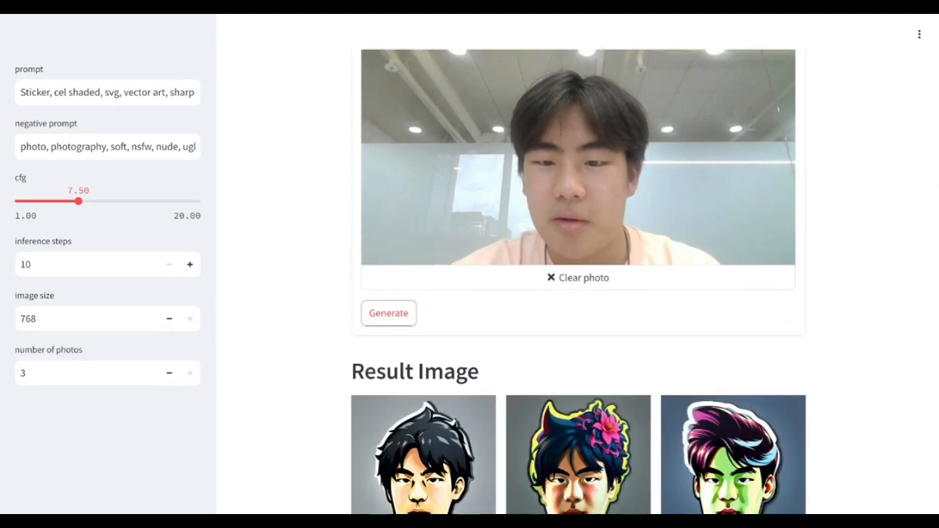
pyautogui.scroll(-2, 351, 360)
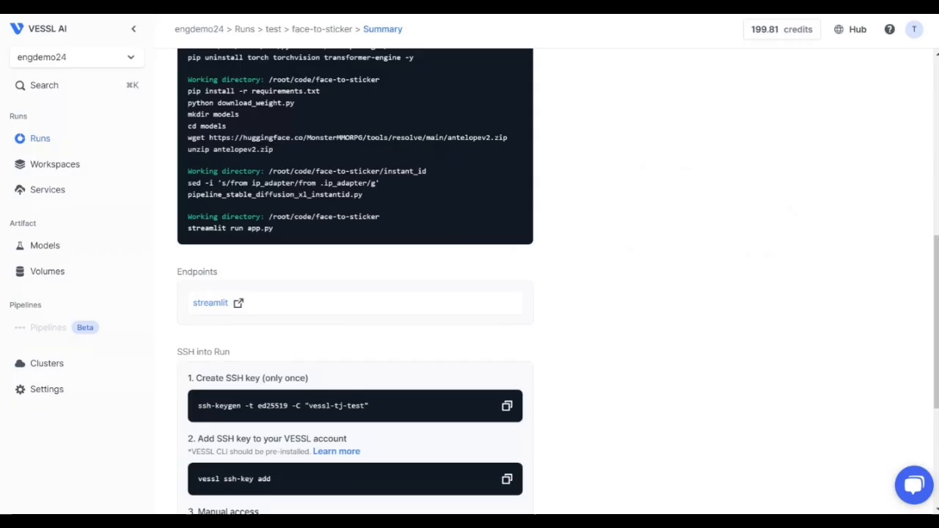
# Return to the run in VESSL AI and examine its CPU, memory and network usage plots
pyautogui.scroll(10, 230, 77)
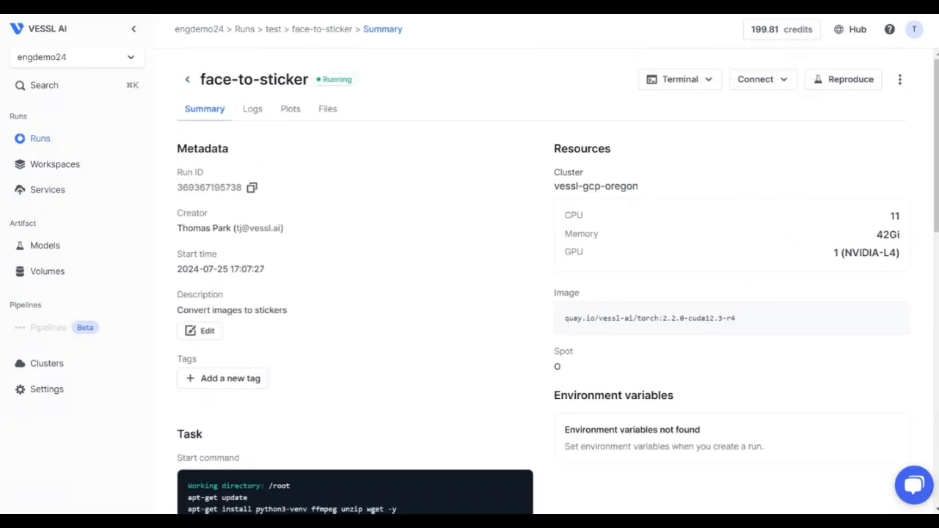
pyautogui.click(287, 116)
pyautogui.scroll(-3, 363, 200)
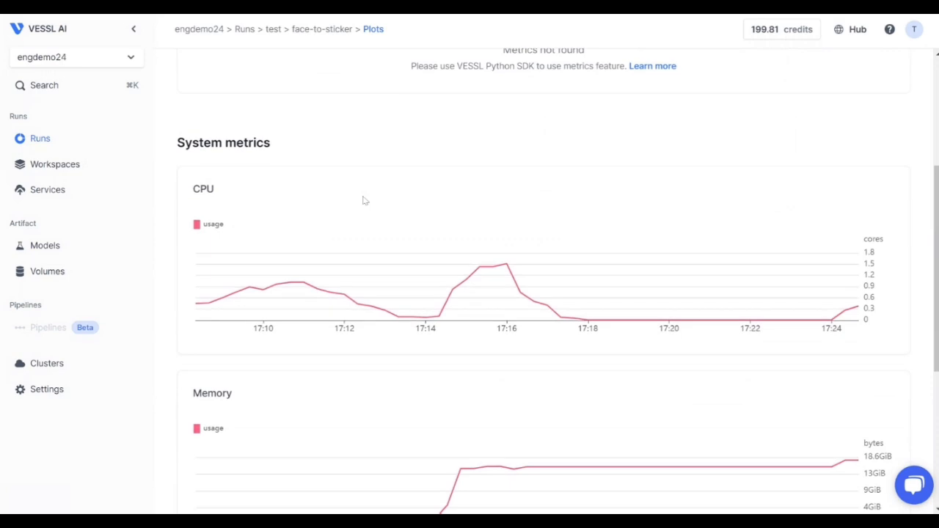
pyautogui.scroll(-4, 362, 200)
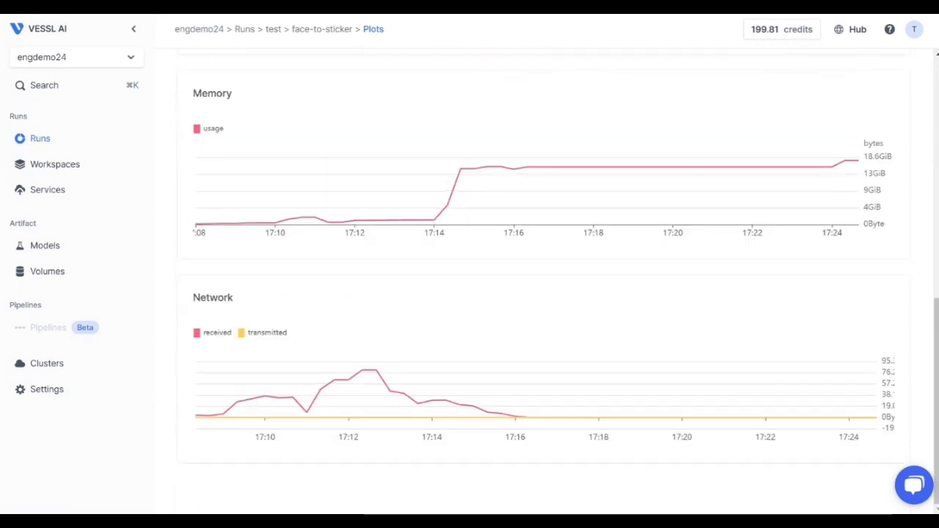
pyautogui.scroll(2, 561, 282)
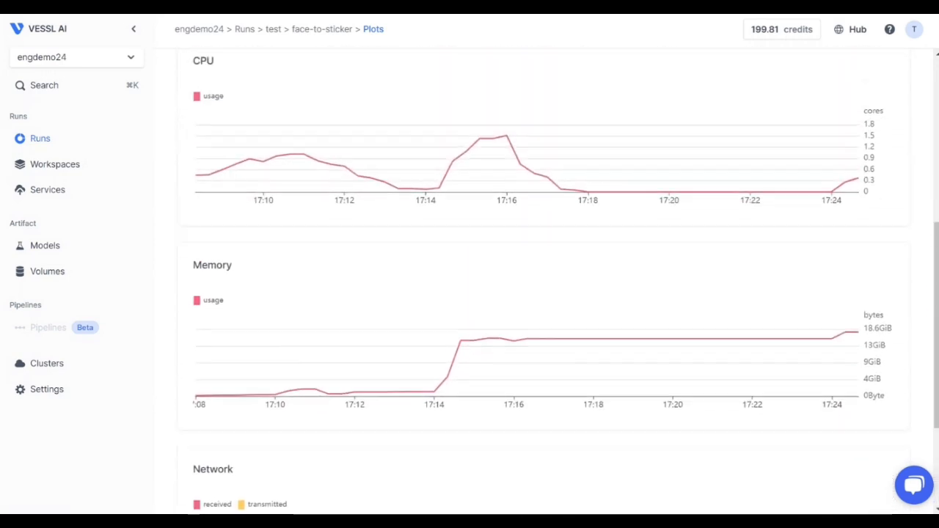
pyautogui.scroll(5, 561, 282)
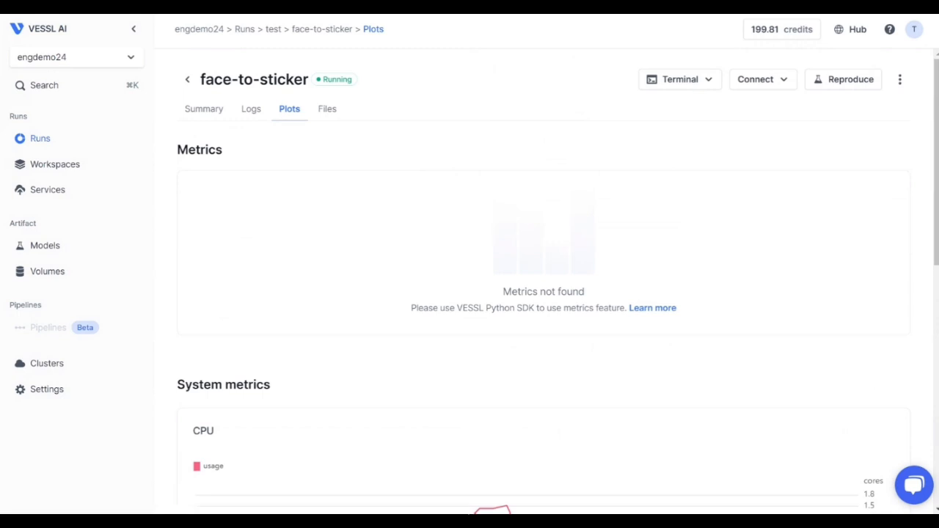